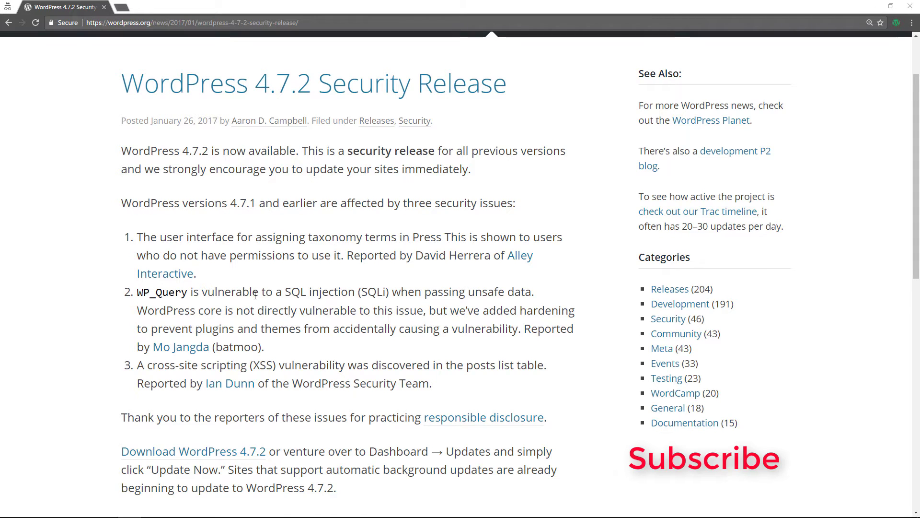
pyautogui.scroll(-1, 253, 293)
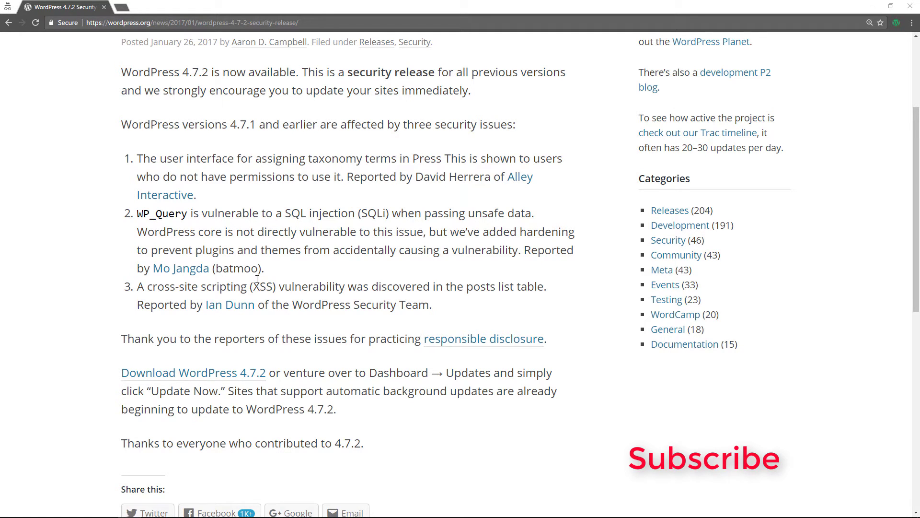
pyautogui.scroll(-1, 239, 280)
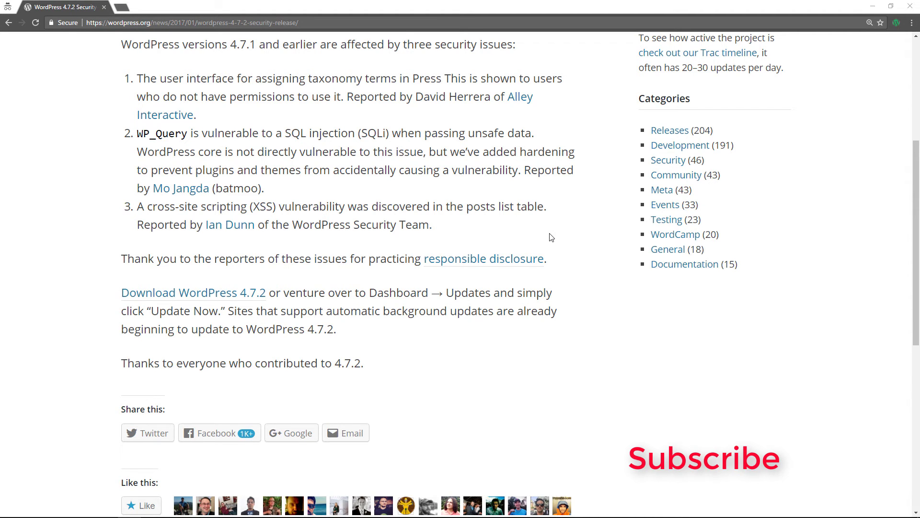
pyautogui.scroll(2, 549, 232)
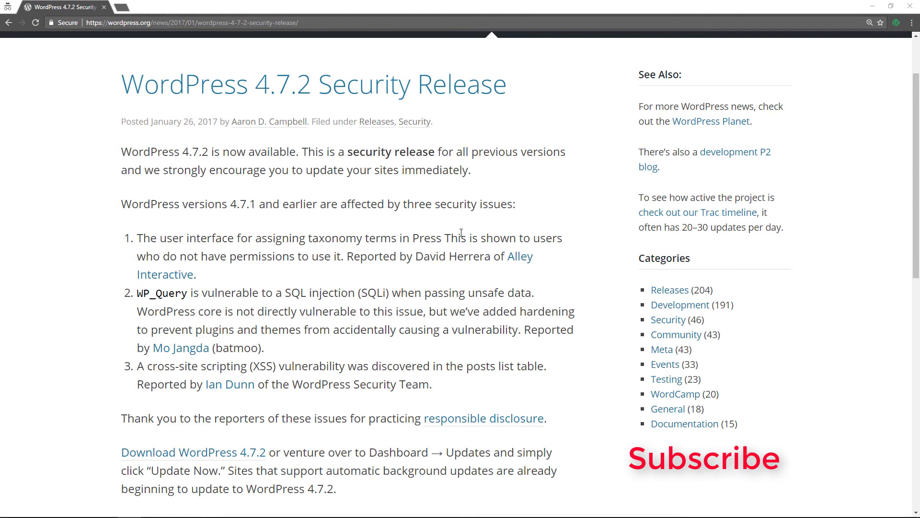
pyautogui.scroll(1, 461, 232)
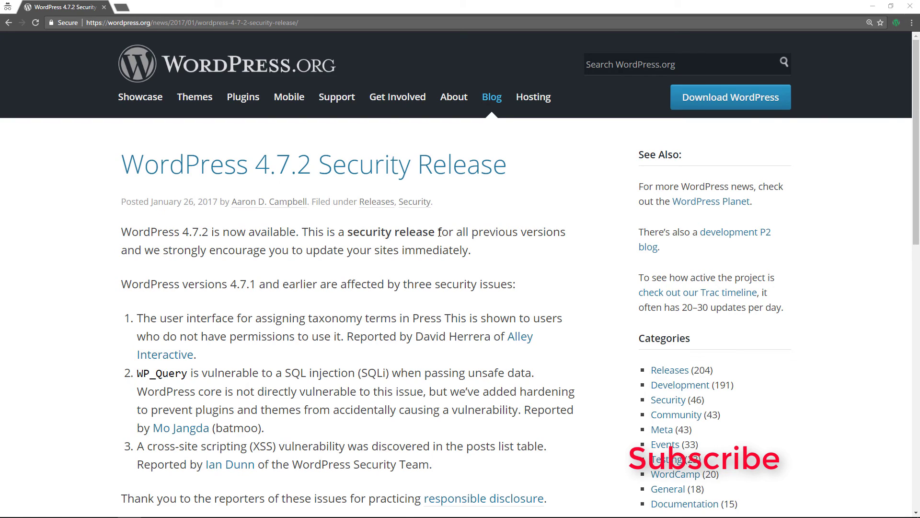
pyautogui.scroll(-2, 438, 232)
pyautogui.scroll(1, 345, 232)
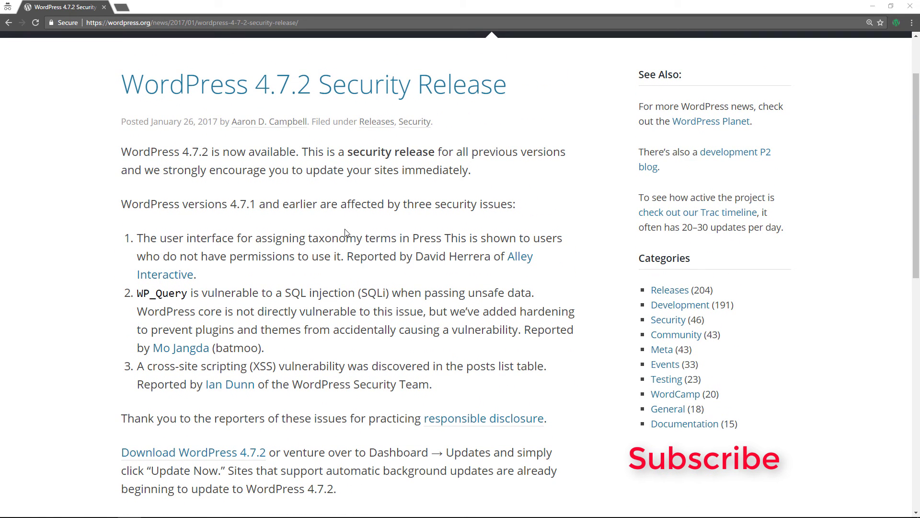